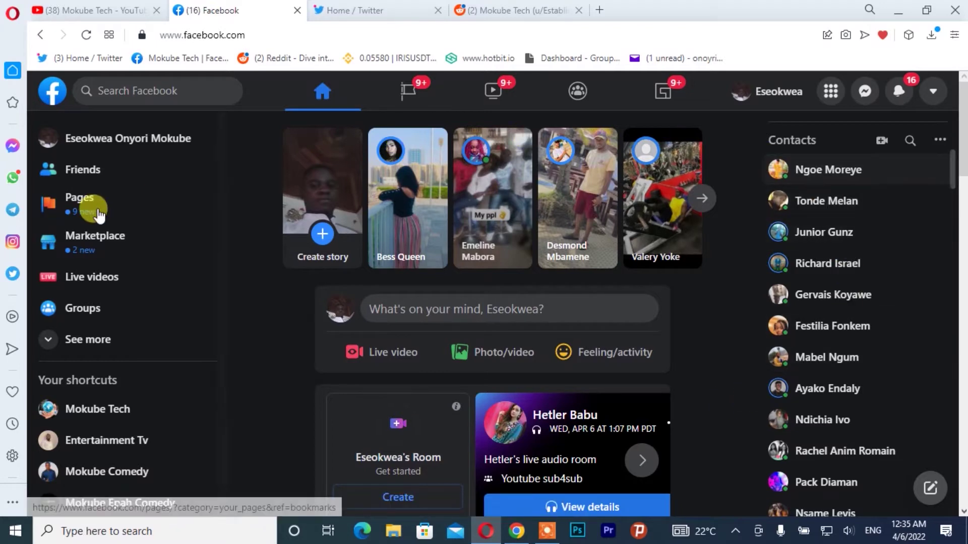
Step: Go to the Pages section from the Facebook home feed sidebar
click(83, 216)
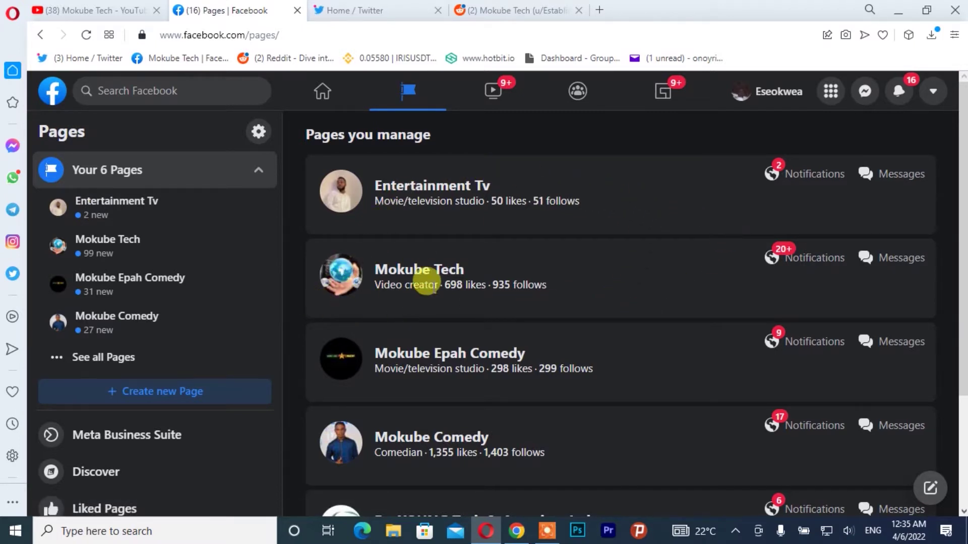
Step: Open the Mokube Tech page and scroll down to its About details and Edit Page info
click(392, 270)
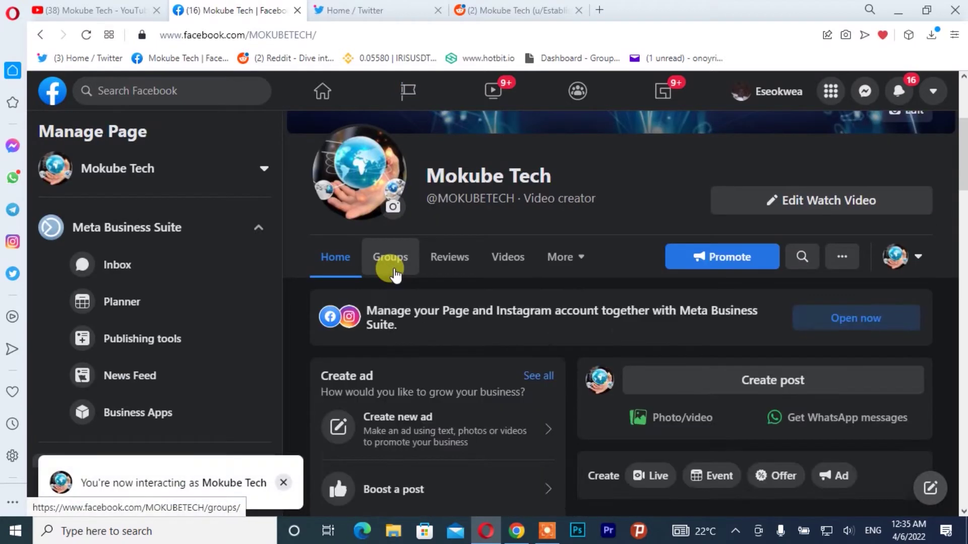
scroll(506, 280, down, 4)
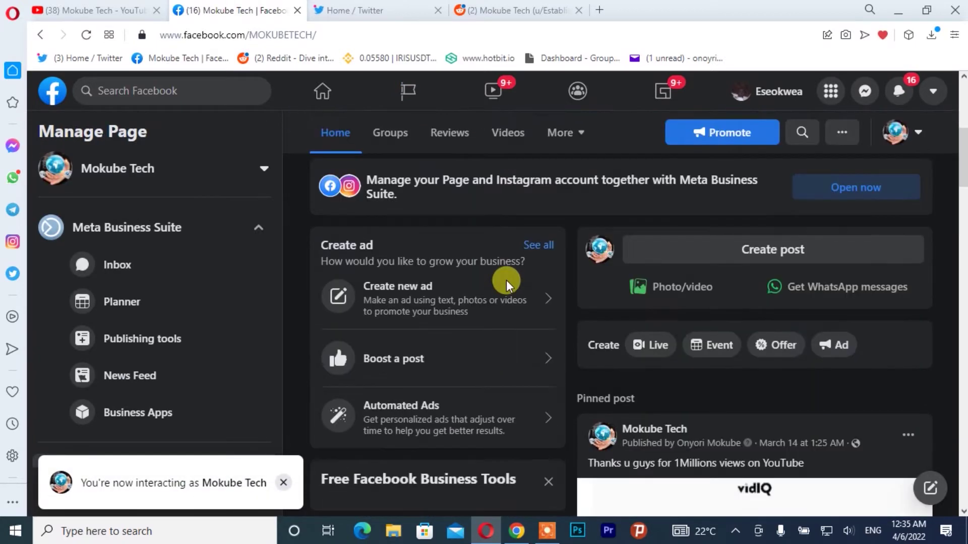
scroll(506, 284, down, 18)
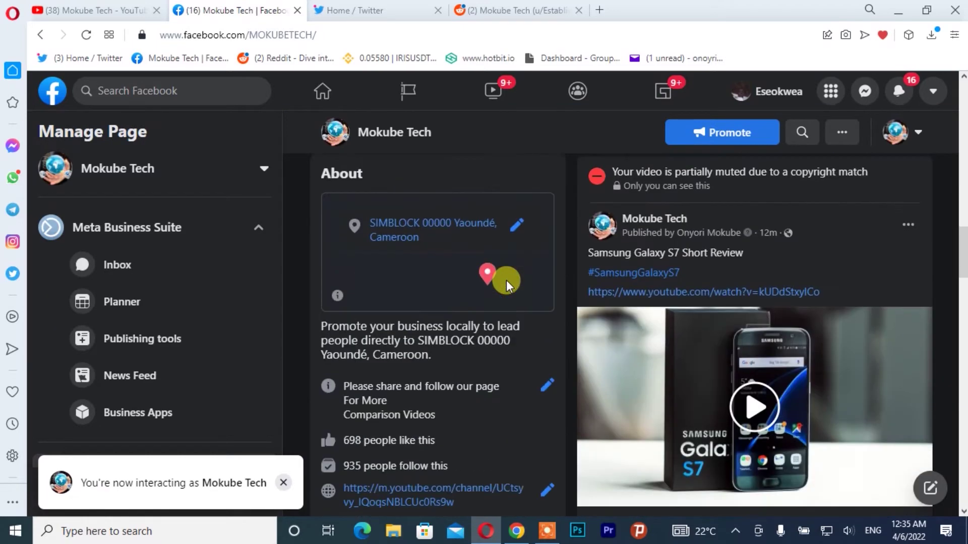
scroll(506, 283, down, 4)
scroll(494, 289, down, 1)
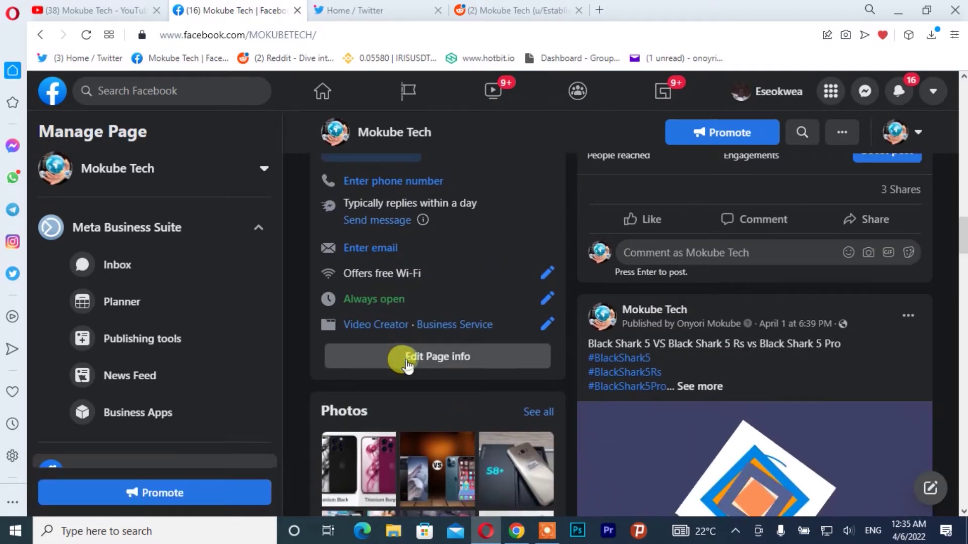
Step: Open the Mokube Tech page-info editor's More tab at the empty Other Accounts entry
click(406, 359)
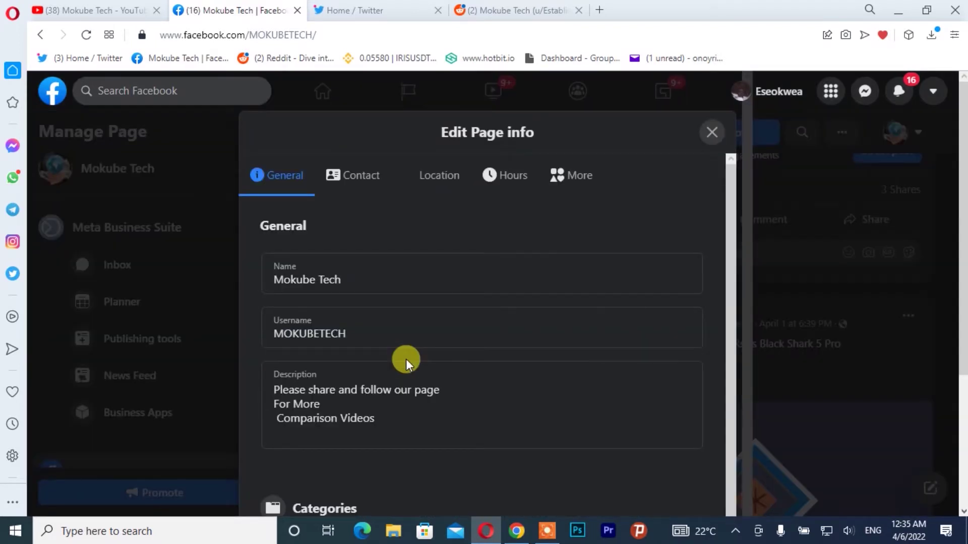
click(578, 187)
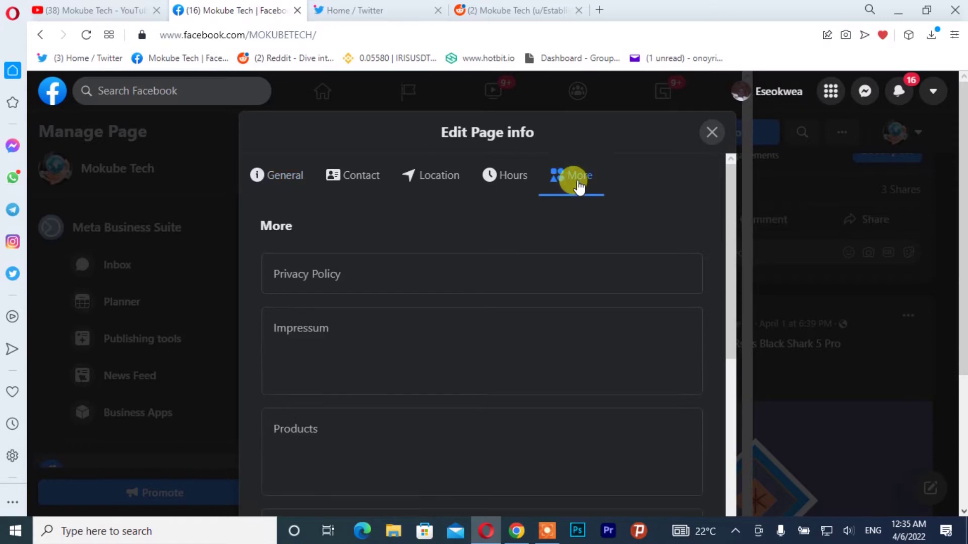
scroll(711, 265, down, 8)
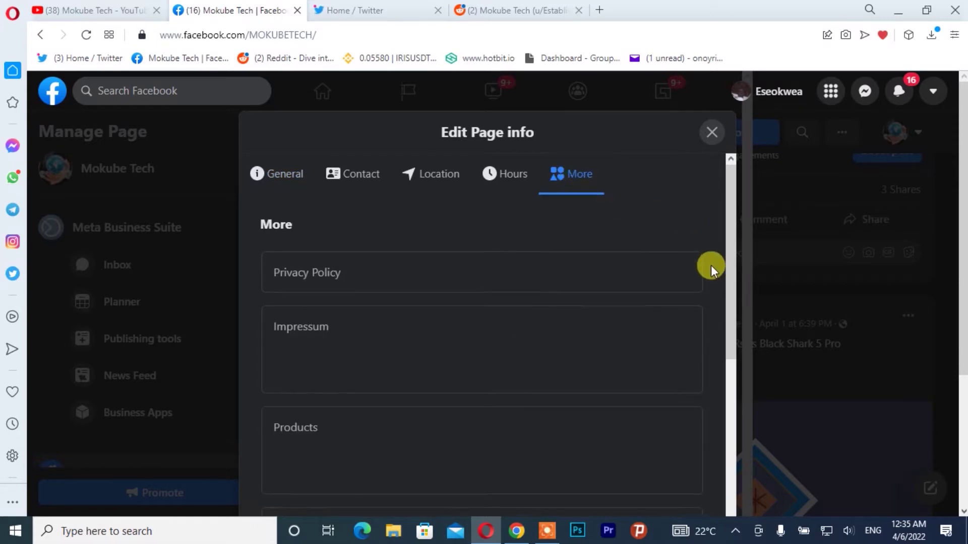
scroll(711, 265, down, 10)
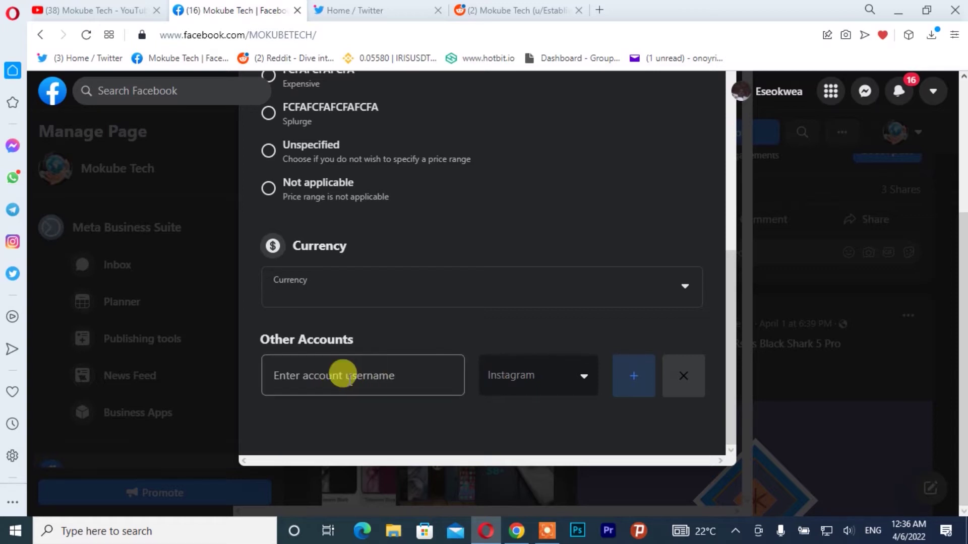
click(337, 373)
Step: Link the Instagram account 'mokube comedy' under Other Accounts
text(mokube comedy)
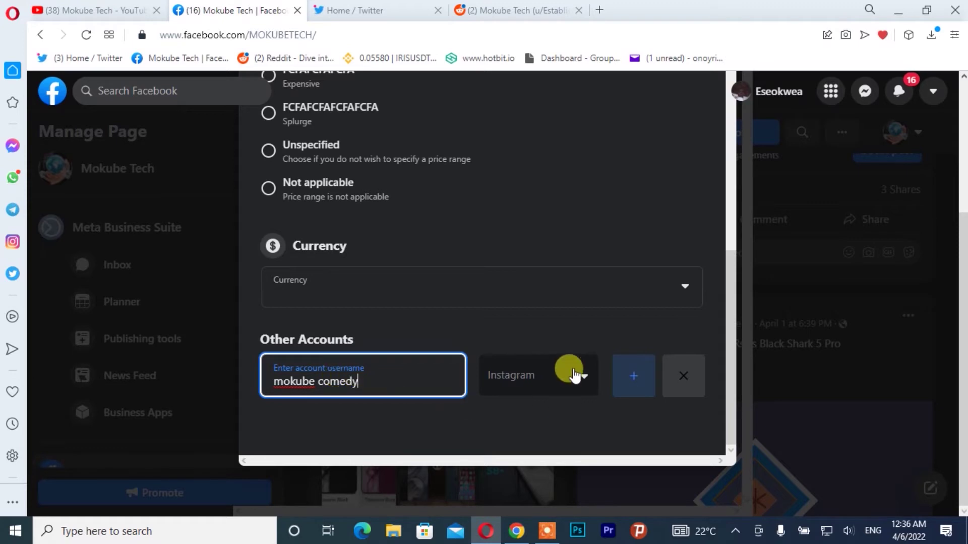
click(566, 437)
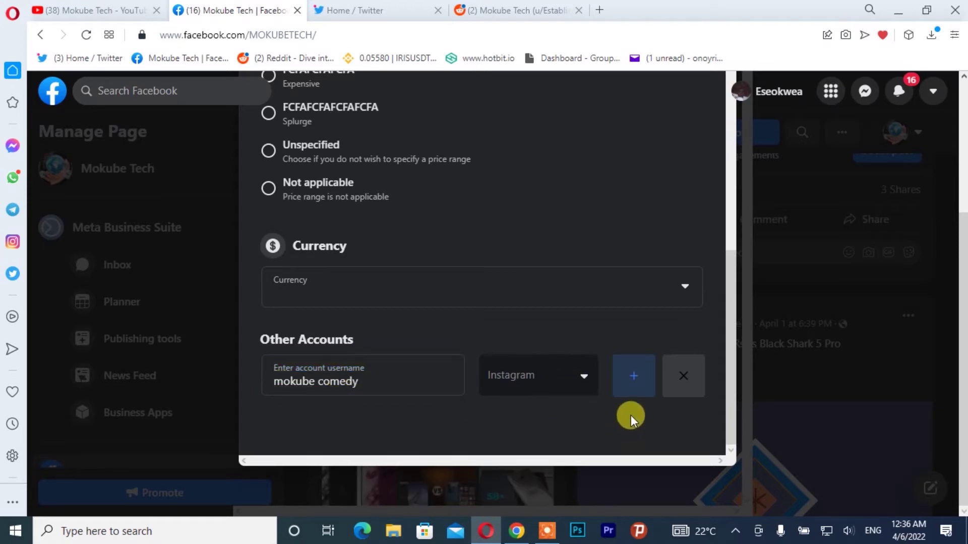
click(634, 386)
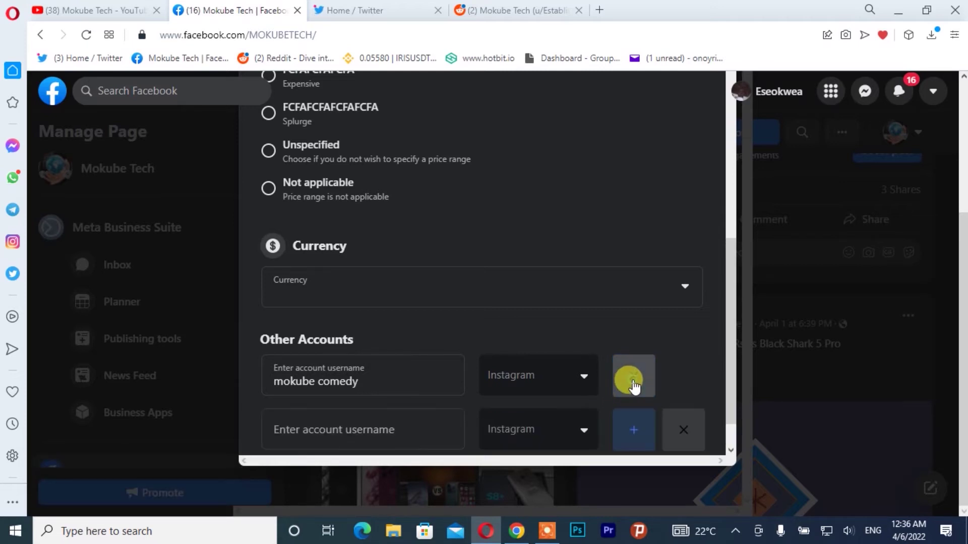
Step: Add a TikTok account 'mokube comedy', save, and add another empty row
scroll(601, 395, down, 1)
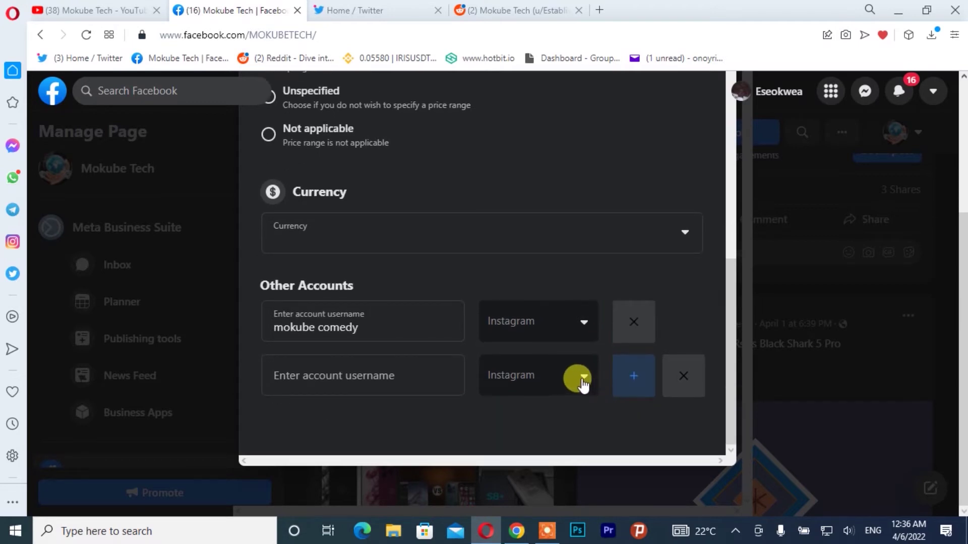
click(580, 382)
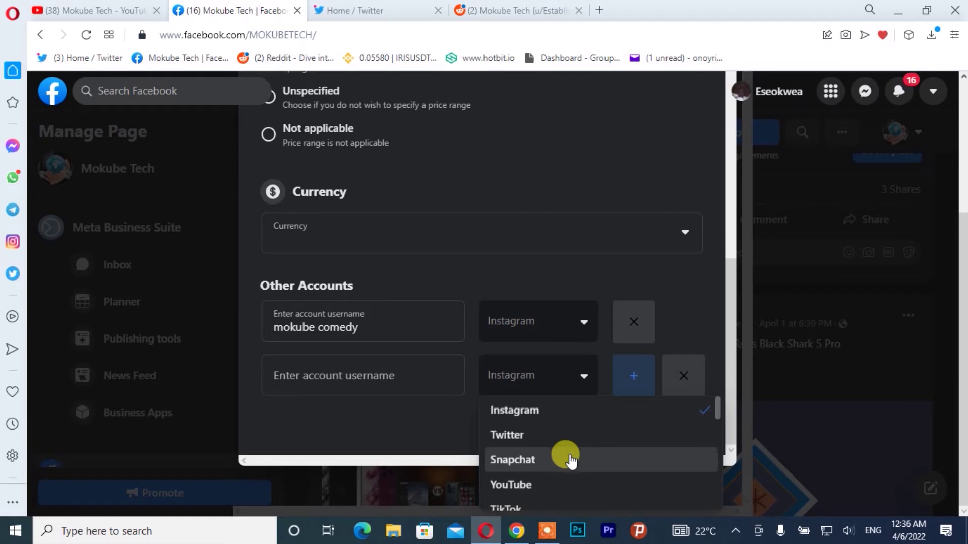
scroll(566, 458, down, 1)
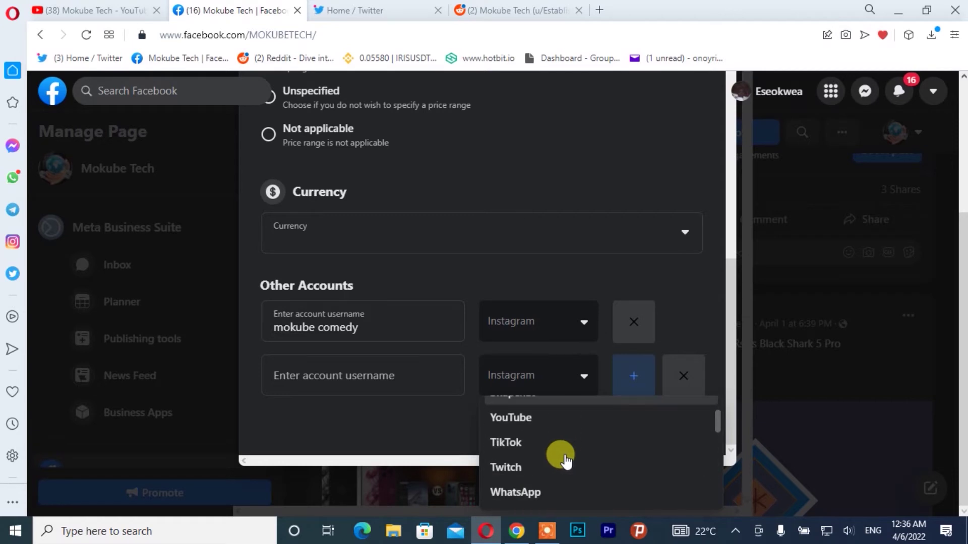
click(525, 446)
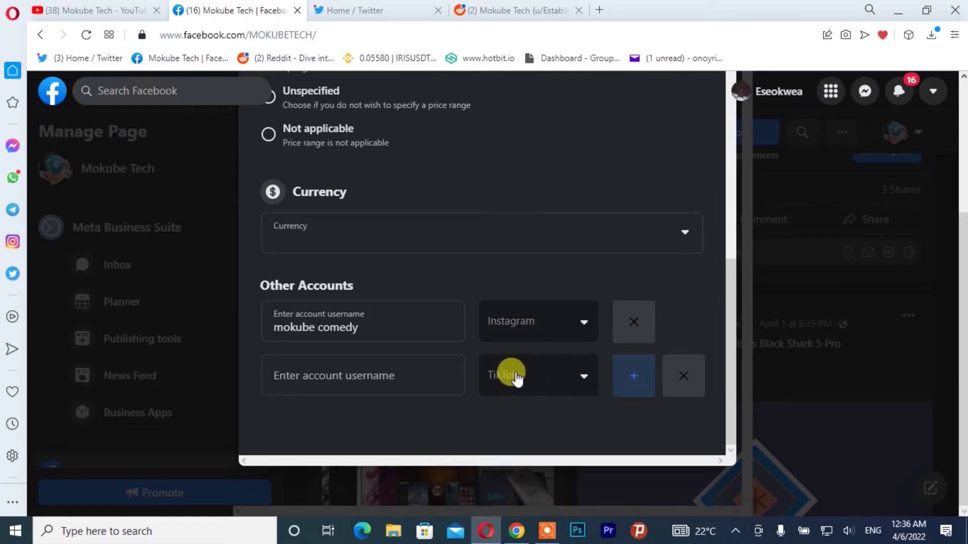
click(339, 378)
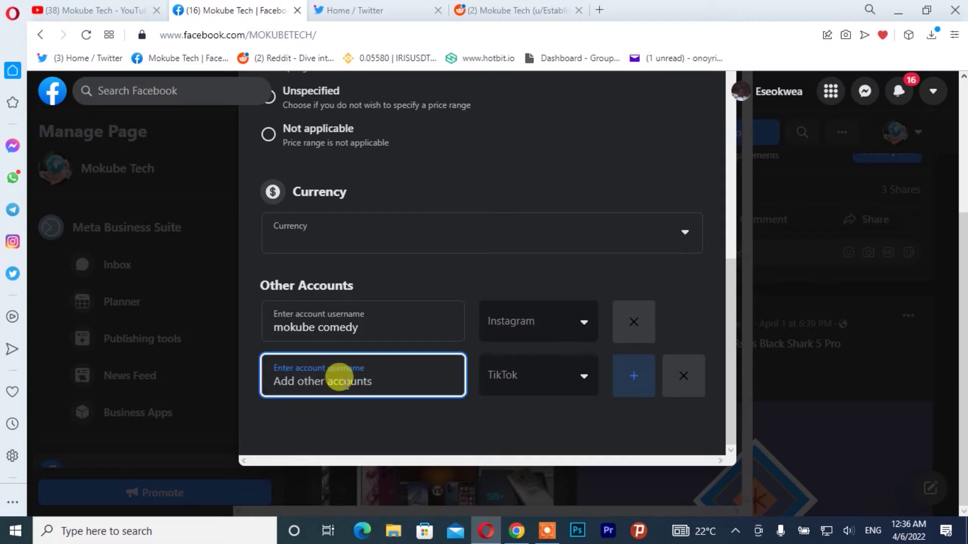
text(mokube comedy)
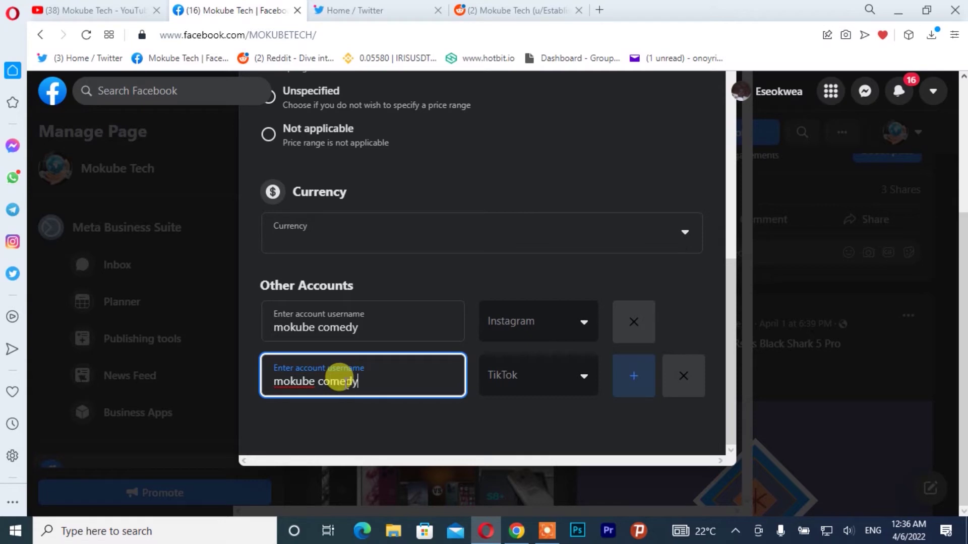
click(634, 383)
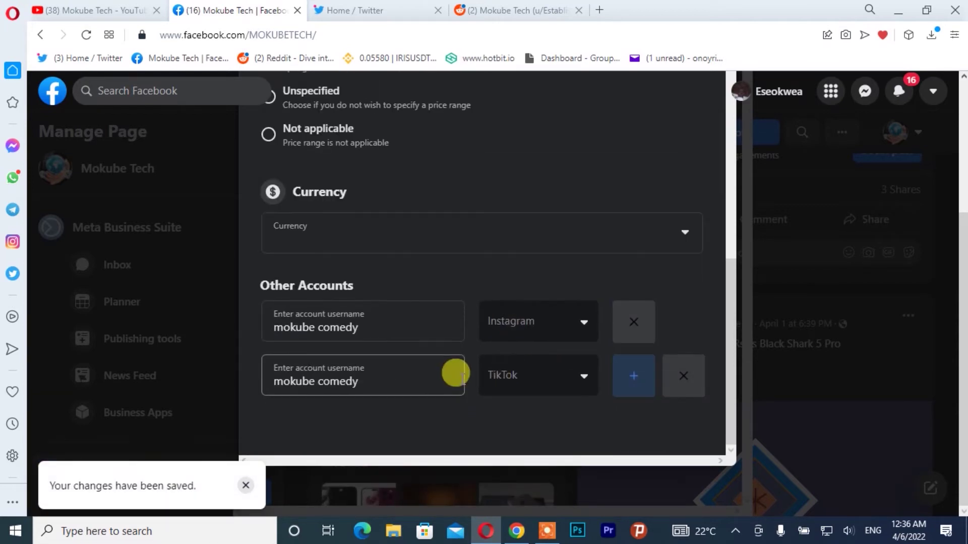
click(631, 380)
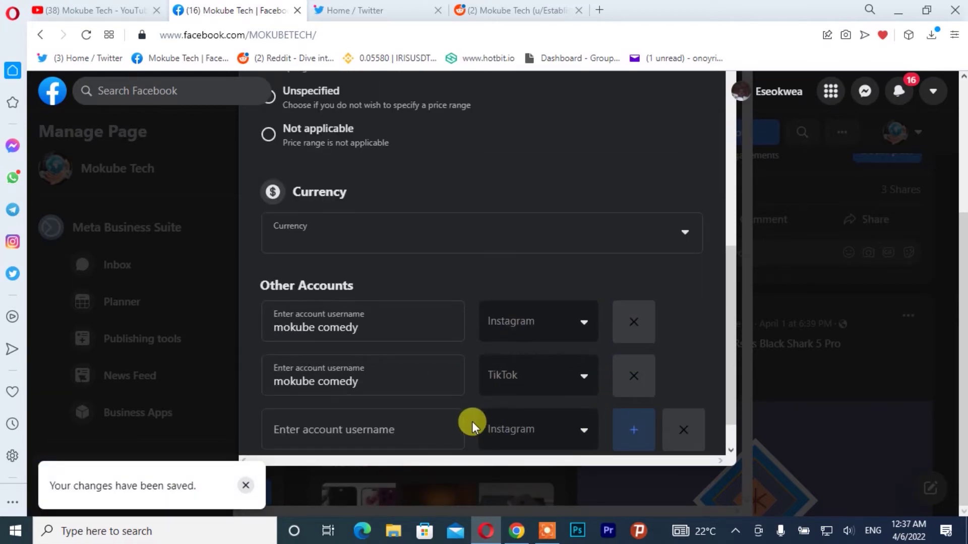
Step: Add a YouTube account 'elec tv' and save it with a new empty row
scroll(474, 426, down, 1)
click(553, 385)
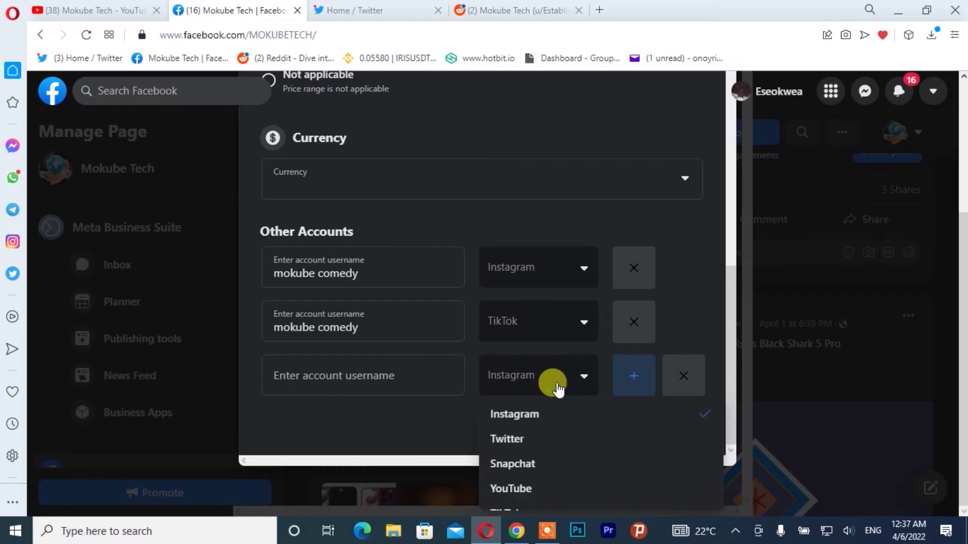
click(541, 490)
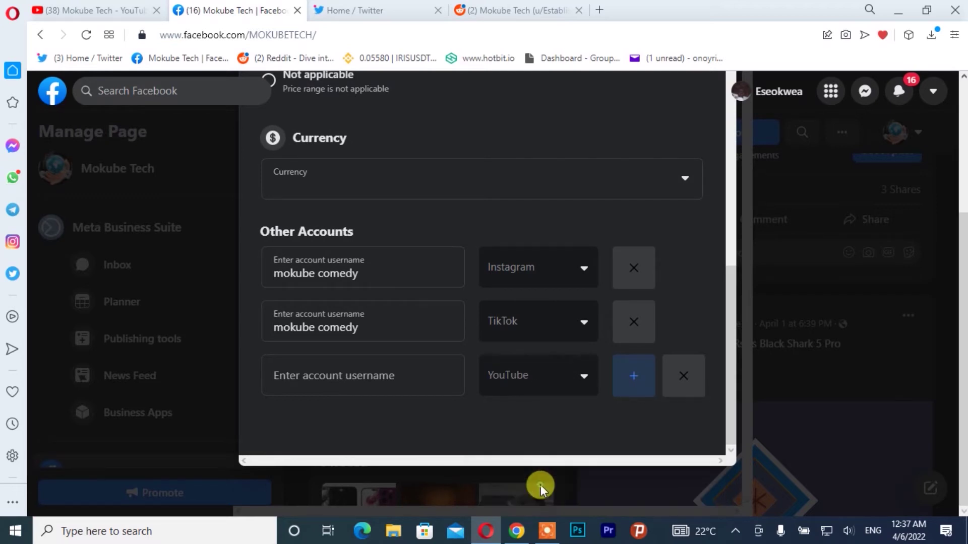
click(341, 376)
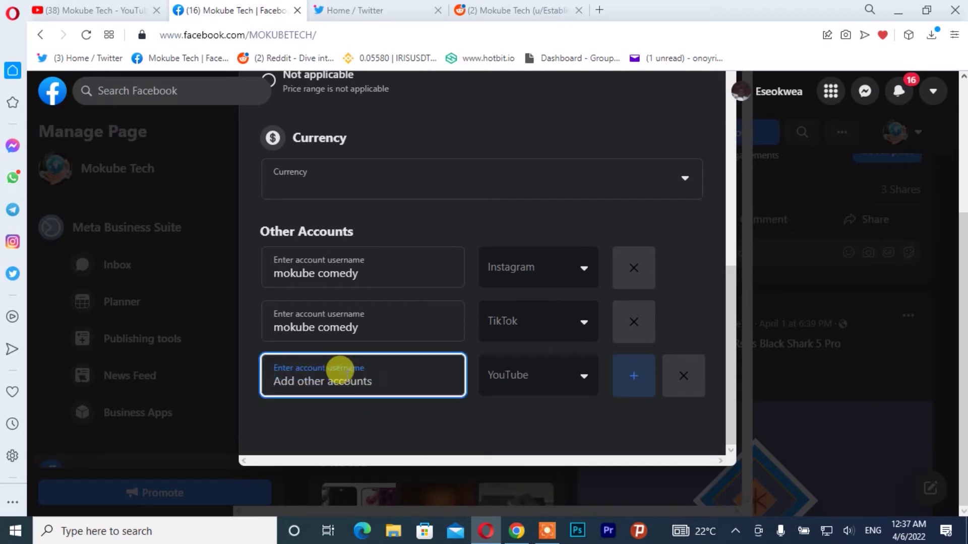
text(elec tv)
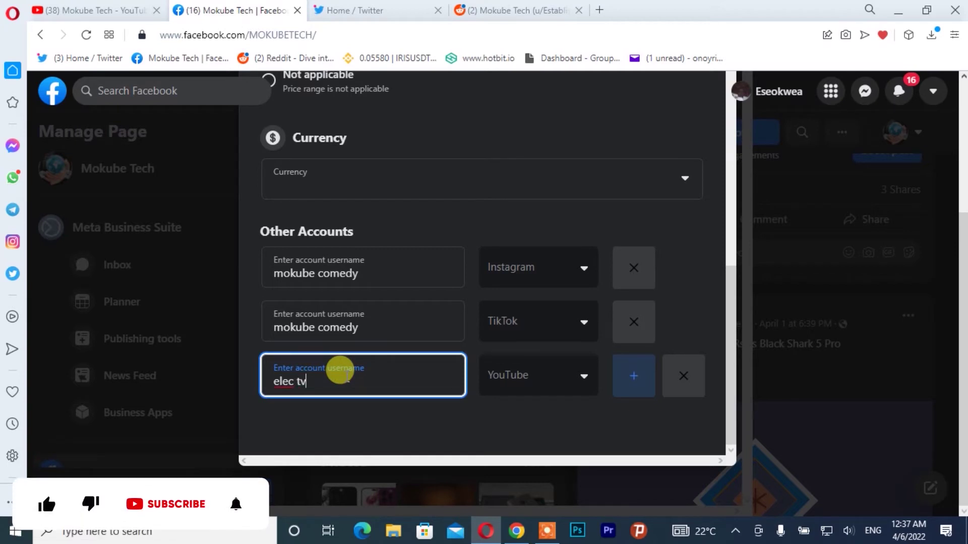
click(634, 385)
click(639, 387)
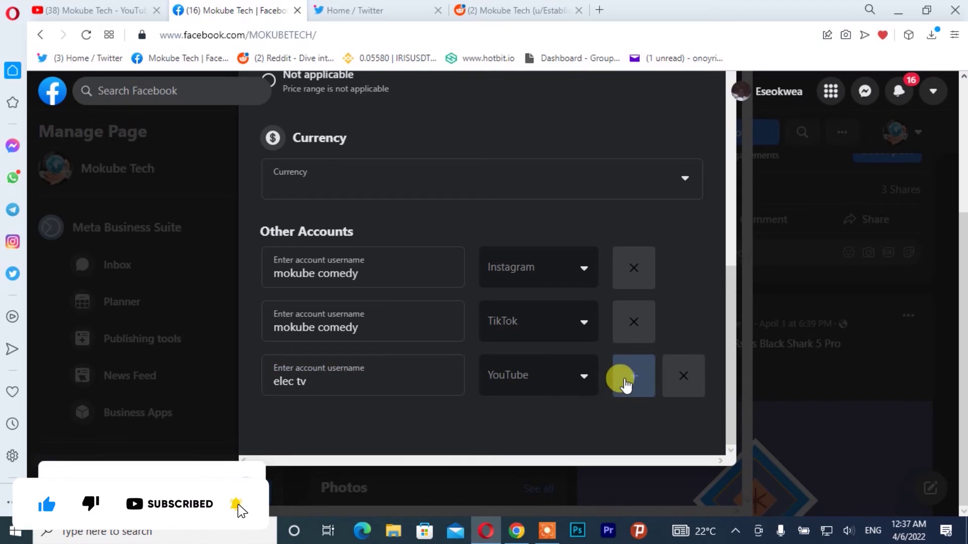
click(623, 380)
Step: Add a Snapchat account 'mokube comedy' and save it with a new empty row
scroll(546, 422, down, 2)
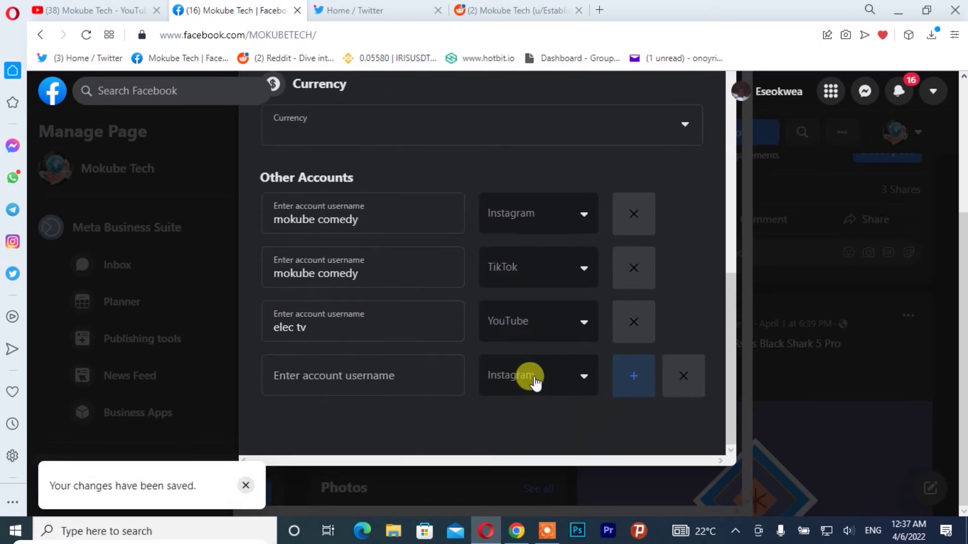
click(534, 383)
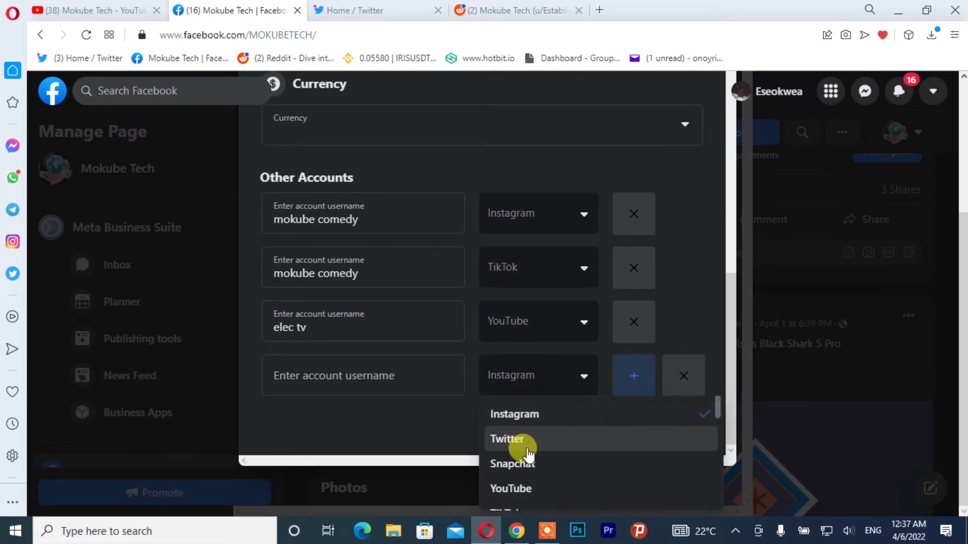
click(521, 465)
click(309, 371)
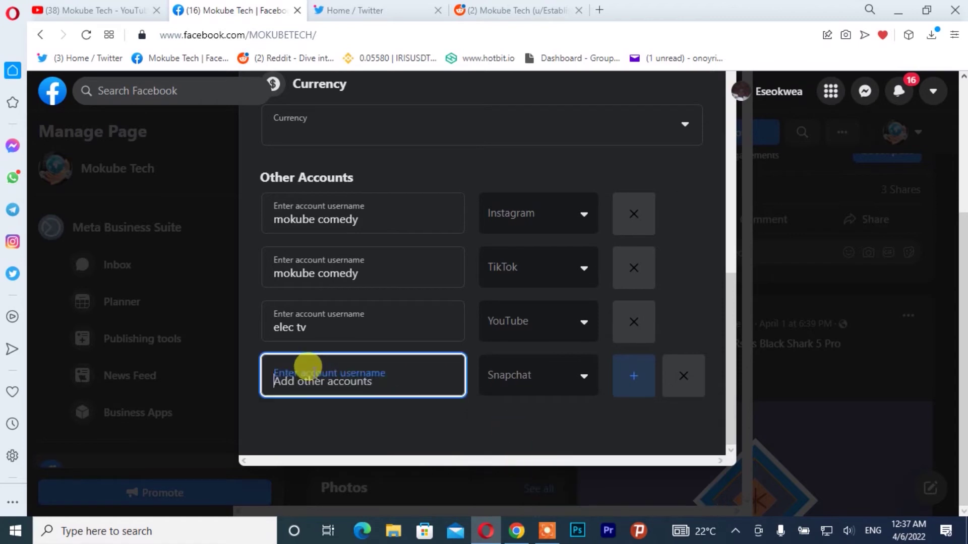
text(mokube comedy)
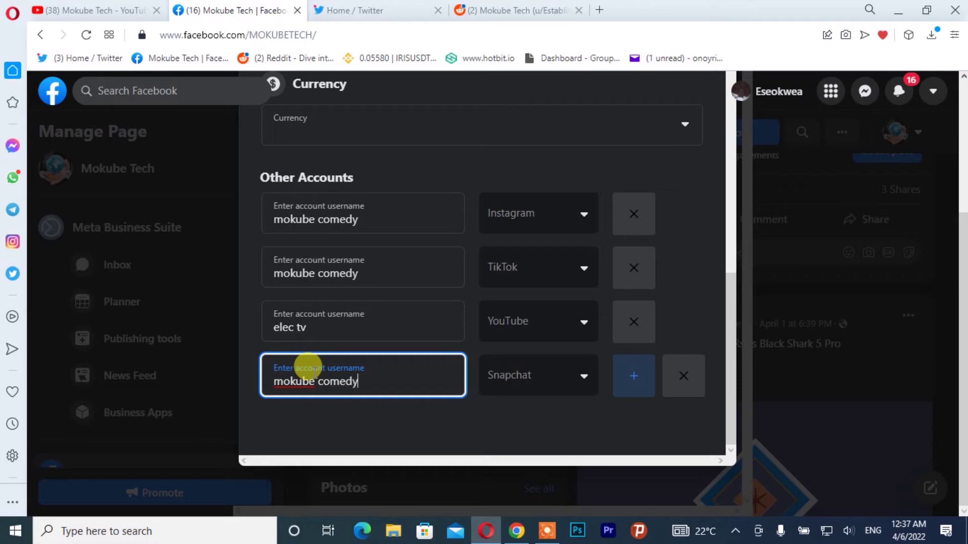
click(625, 383)
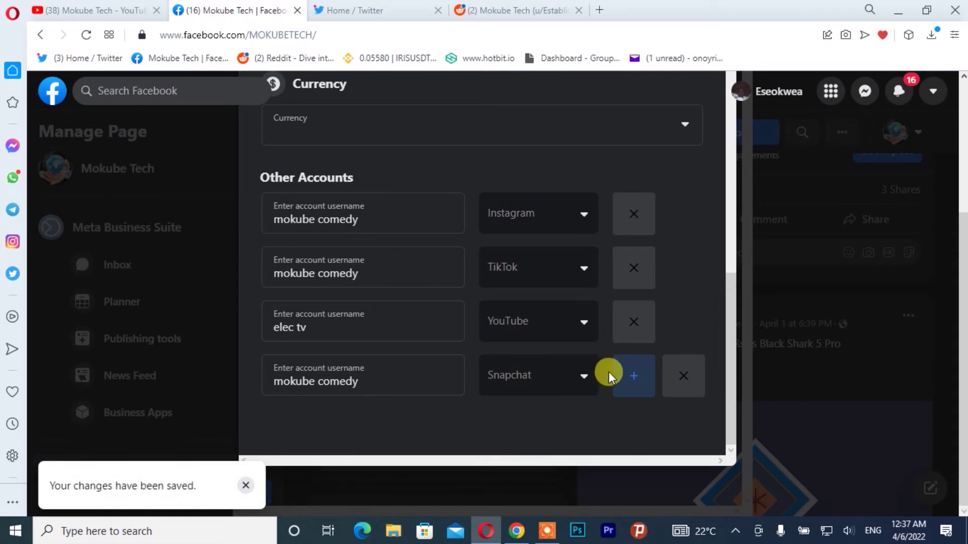
click(628, 379)
scroll(619, 396, down, 1)
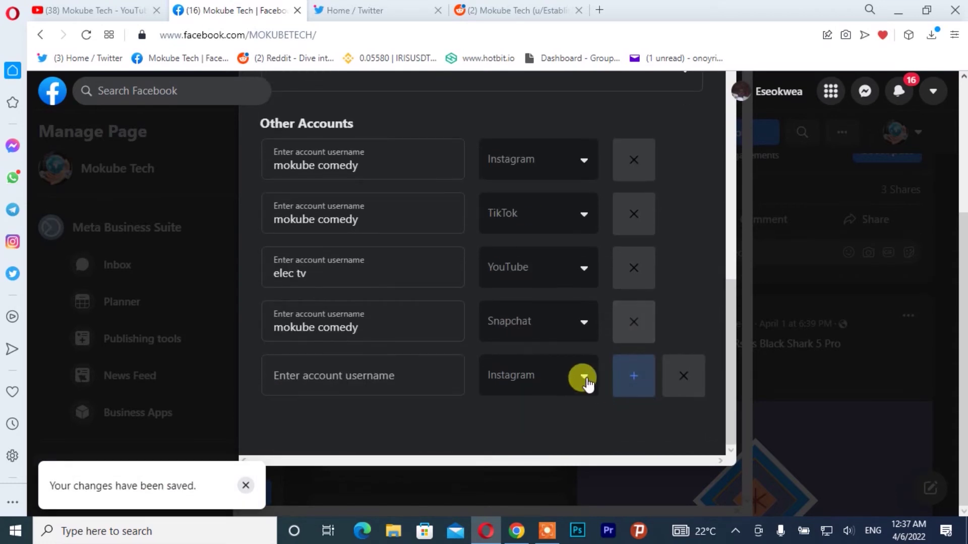
Step: Add a Twitter account 'mokube tech' and save it with a new row
click(555, 379)
click(507, 439)
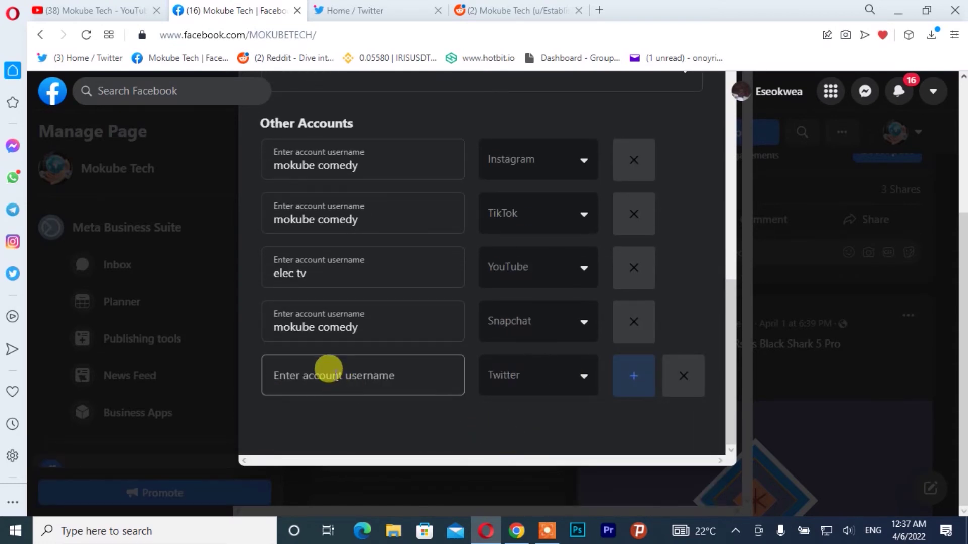
click(325, 373)
text(mokube tech)
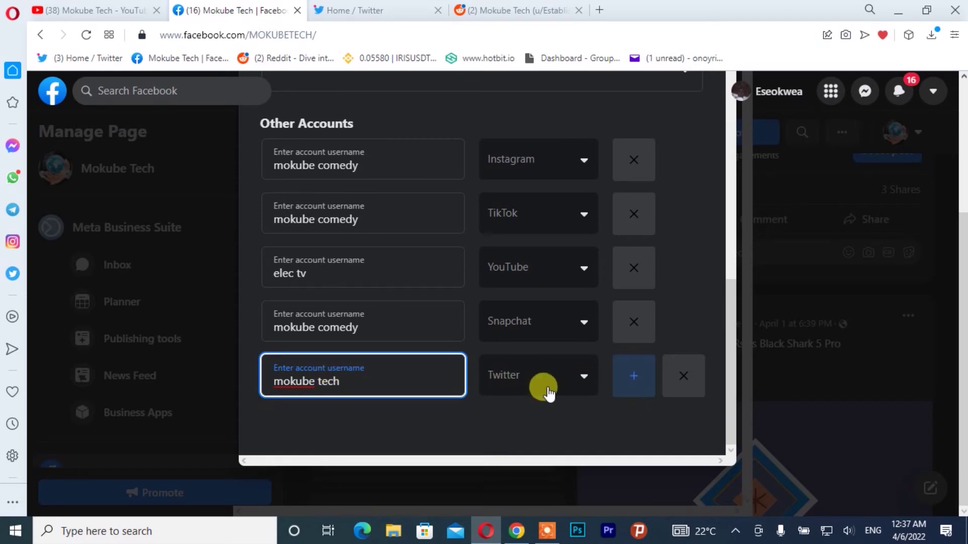
click(633, 389)
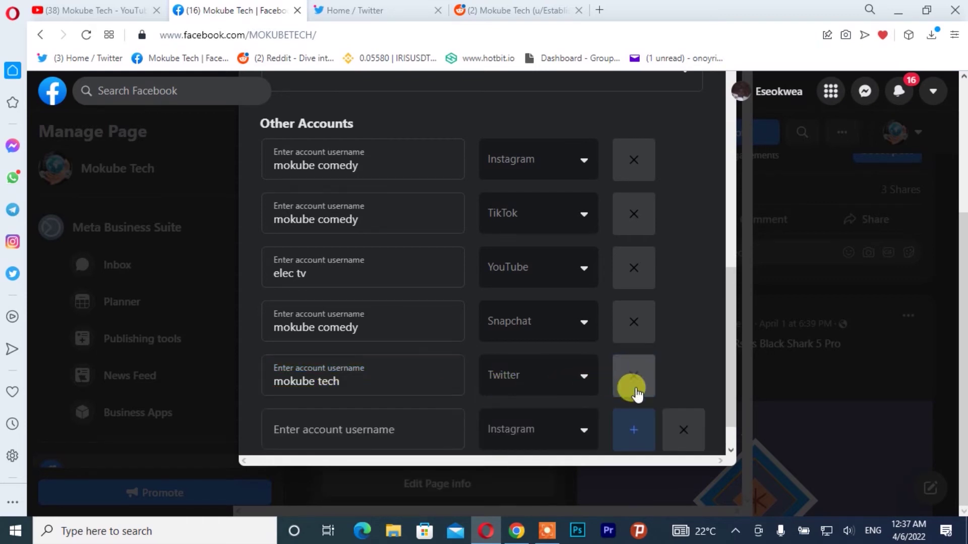
Step: Add a Pinterest account 'mokube tech' in the last row and save it
click(539, 437)
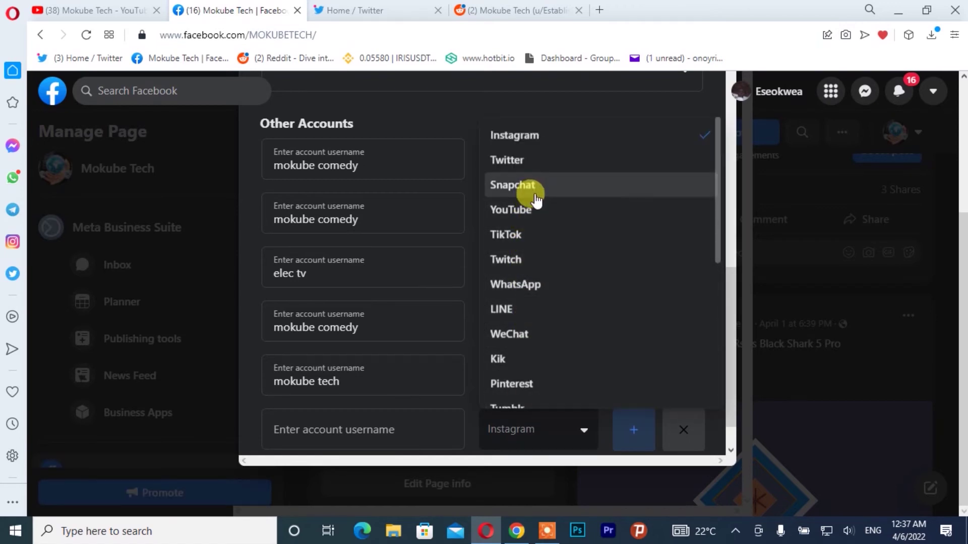
scroll(524, 328, down, 3)
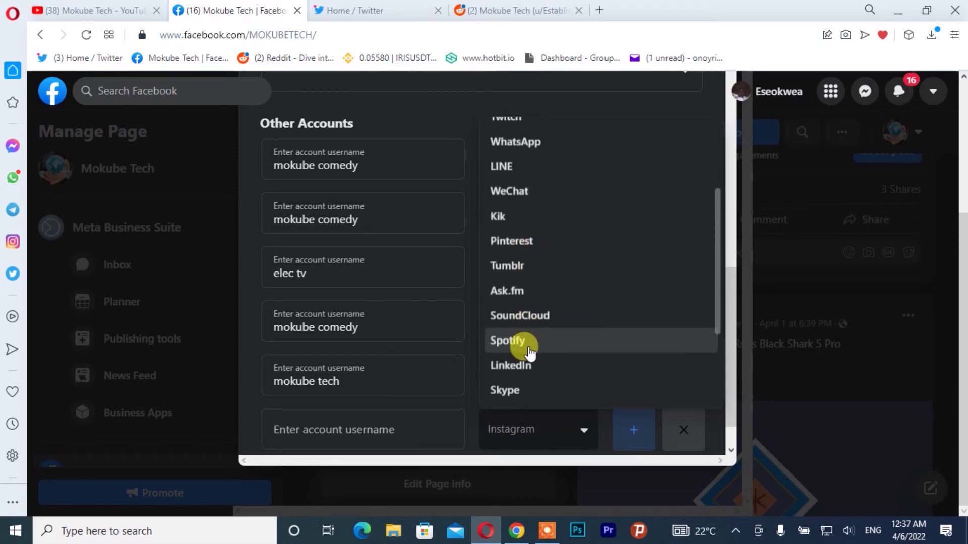
scroll(527, 351, down, 3)
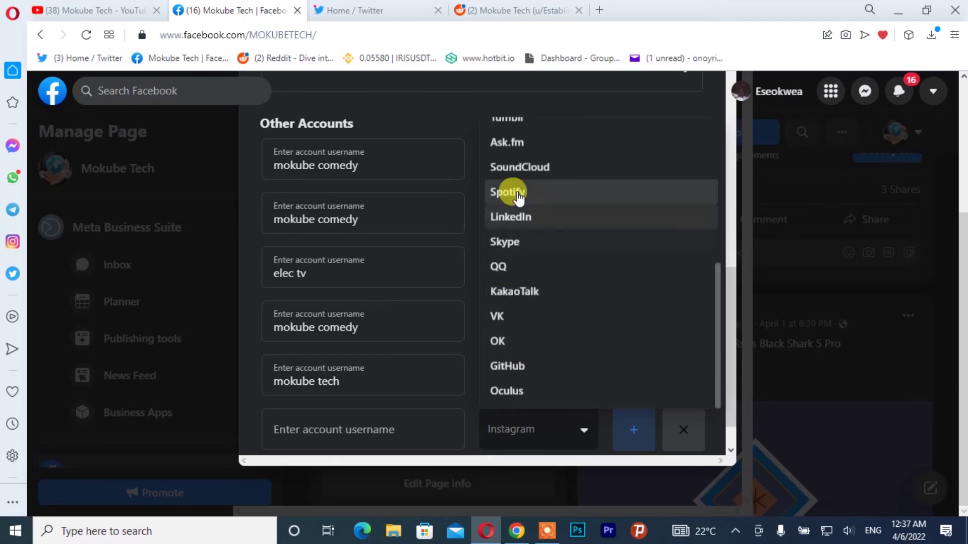
scroll(518, 196, up, 5)
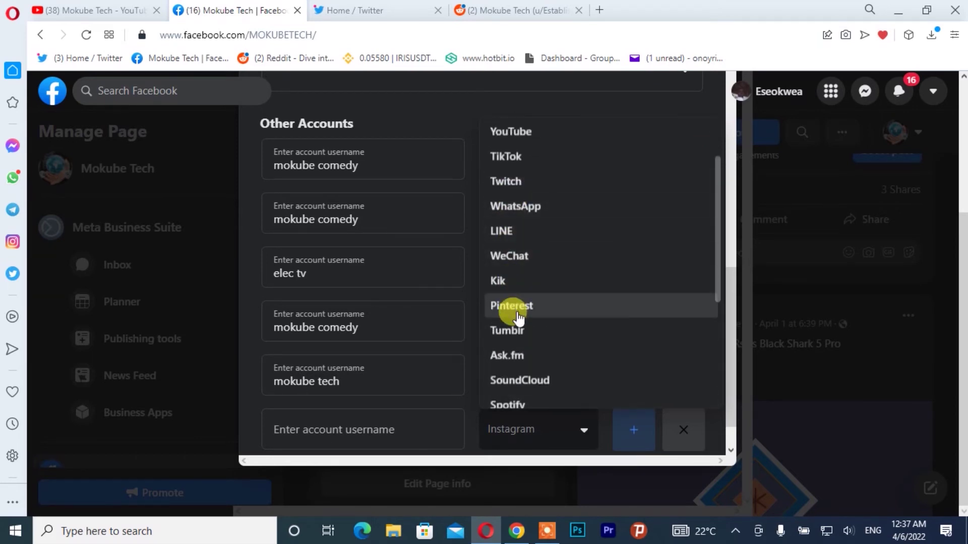
click(519, 312)
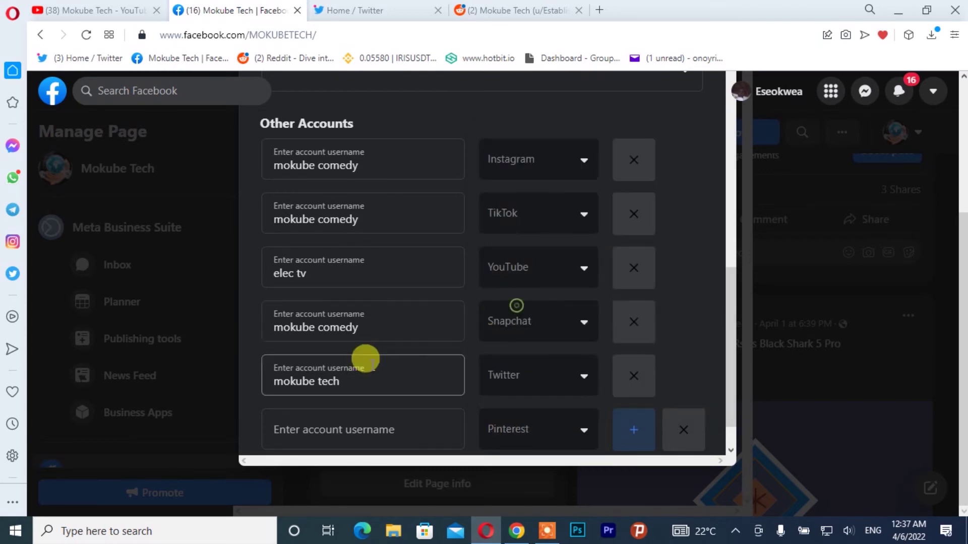
scroll(335, 430, down, 1)
click(328, 368)
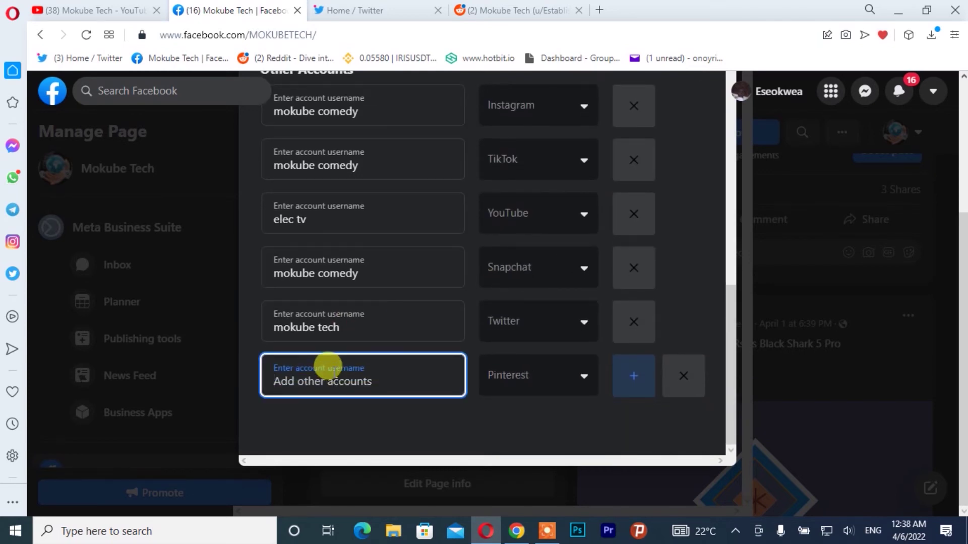
text(mokube tech)
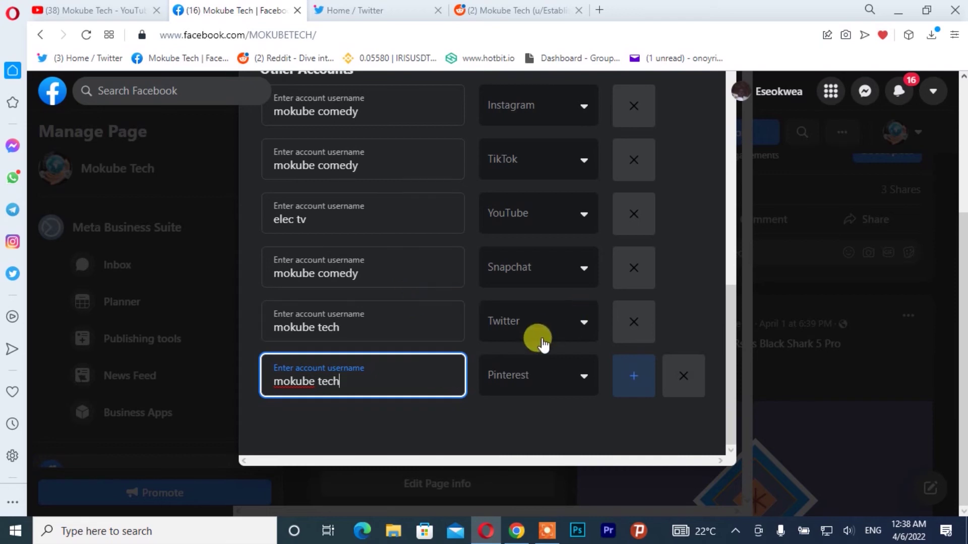
scroll(526, 347, up, 3)
scroll(525, 275, down, 3)
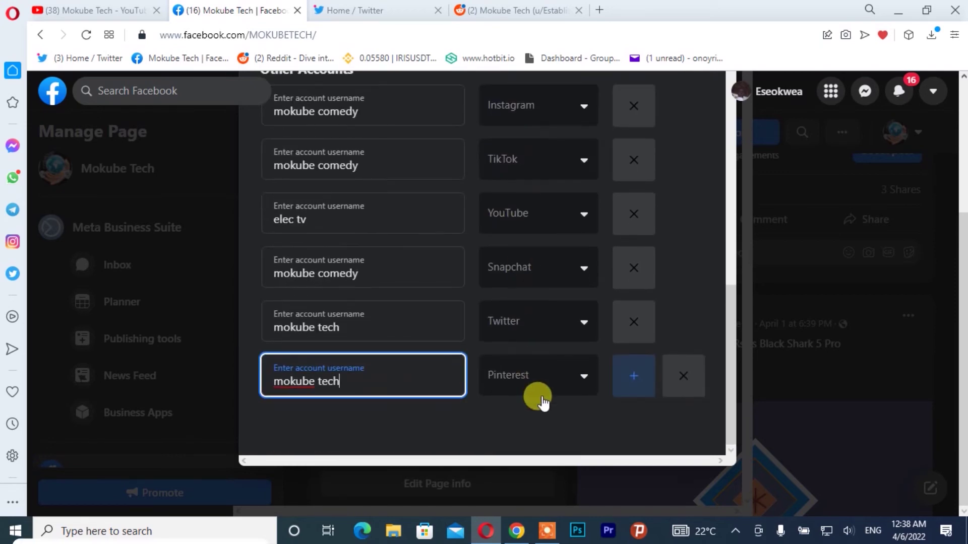
click(564, 428)
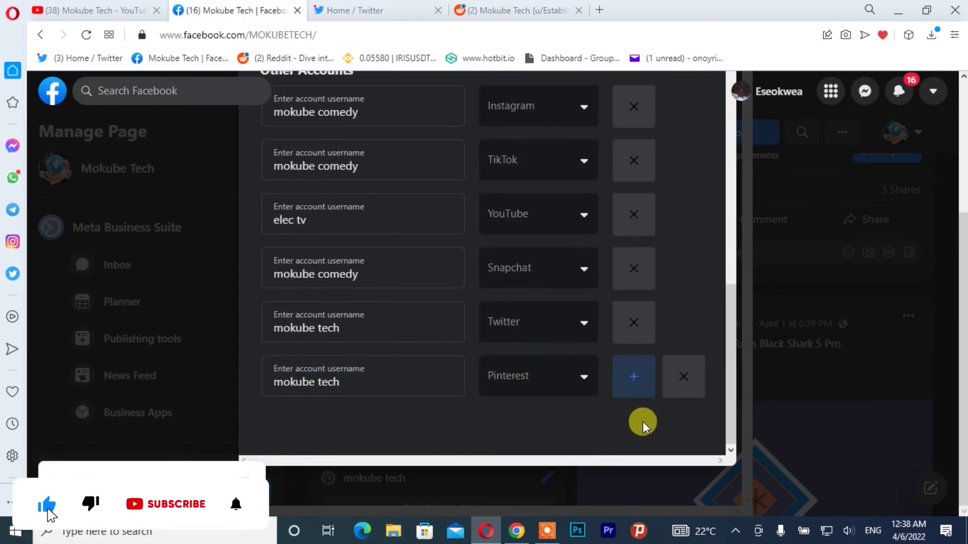
Step: Close the page-info editor and view the About section's six linked accounts
scroll(656, 416, up, 4)
scroll(695, 399, up, 15)
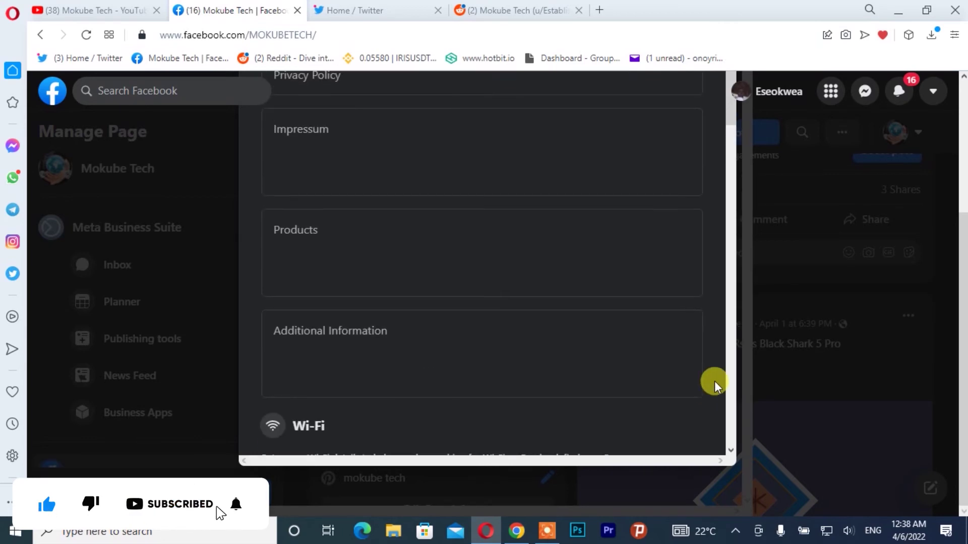
click(710, 131)
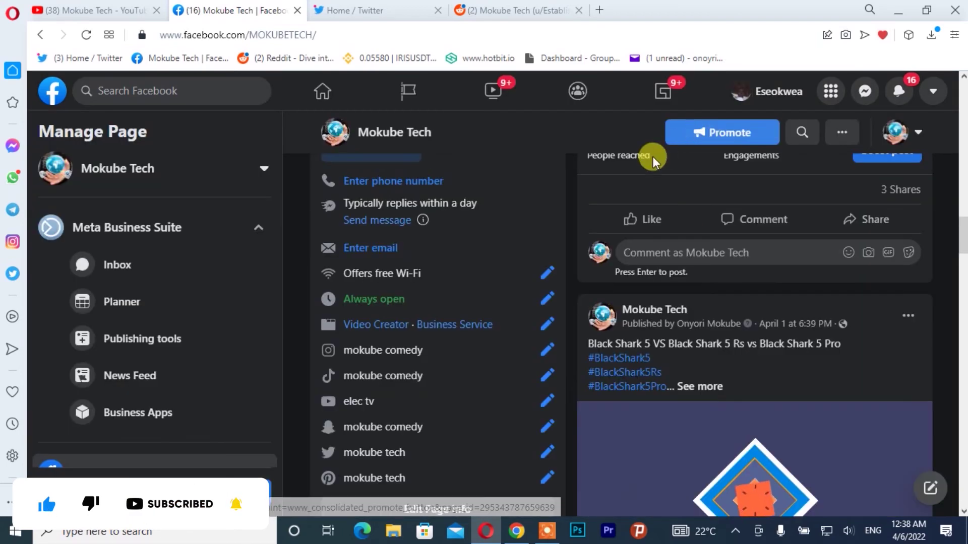
scroll(551, 242, down, 1)
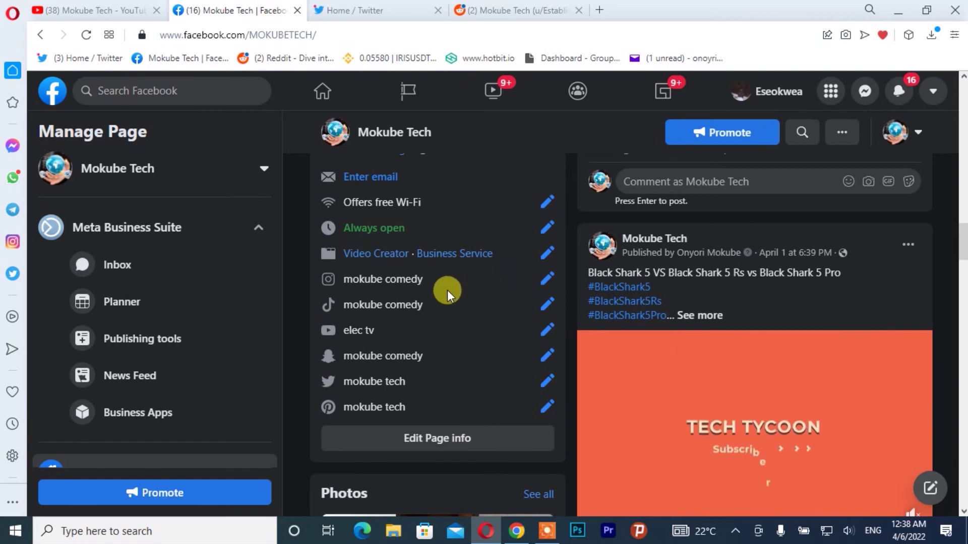